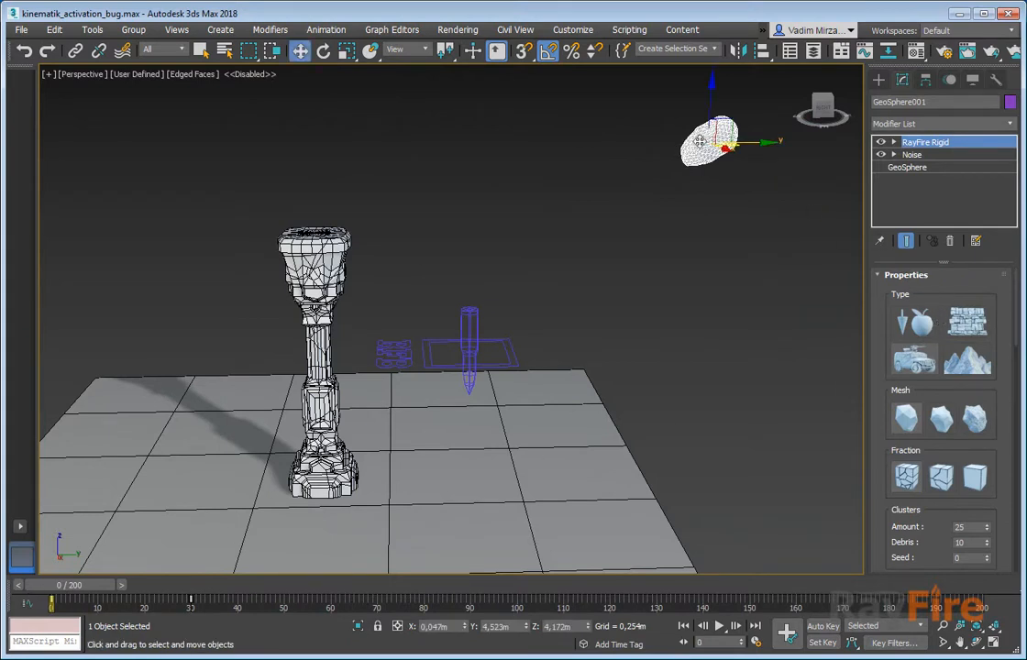
- Preview the rock's animated flight, then start the looping simulation from the RF_Bullet helper
{"action": "mouse_move", "coordinate": [61, 586]}
{"action": "left_mouse_down"}
{"action": "mouse_move", "coordinate": [179, 598]}
{"action": "mouse_move", "coordinate": [47, 584]}
{"action": "left_mouse_up"}
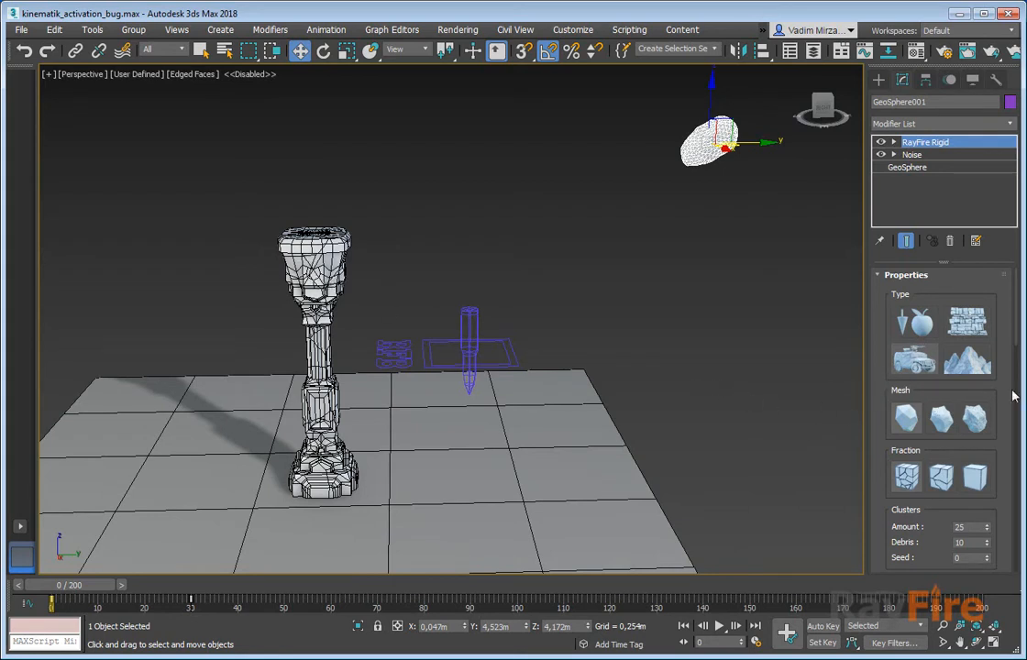
{"action": "scroll", "coordinate": [913, 388], "scroll_direction": "down", "scroll_amount": 8}
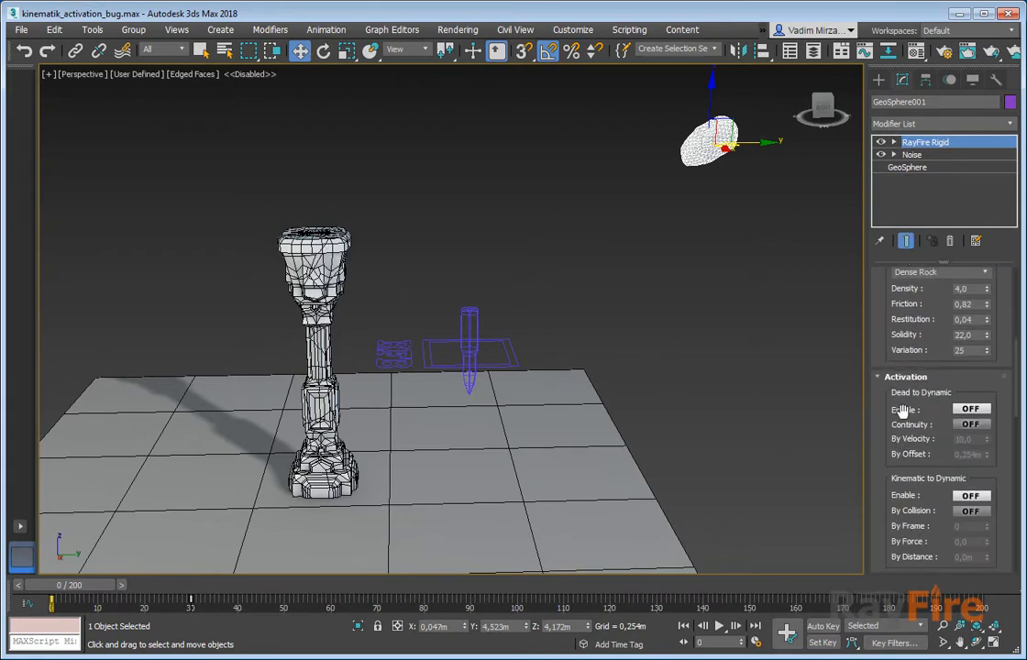
{"action": "left_click_drag", "start_coordinate": [903, 424], "coordinate": [928, 264]}
{"action": "left_click", "coordinate": [469, 353]}
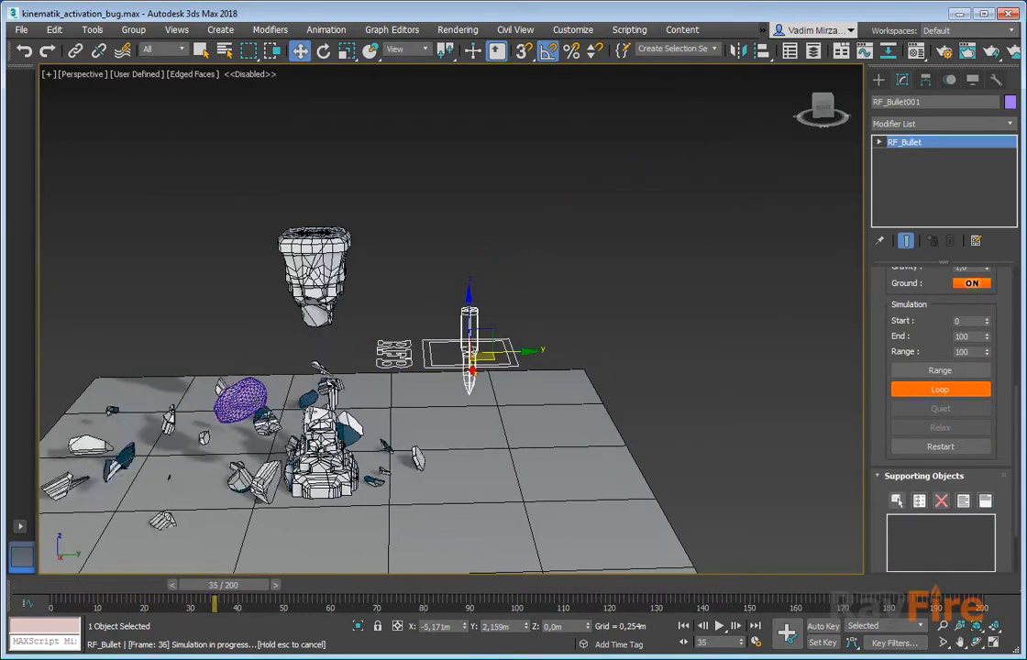
- Select the geosphere rock and enable Kinematic to Dynamic activation in its RayFire Rigid modifier
{"action": "left_click", "coordinate": [232, 408]}
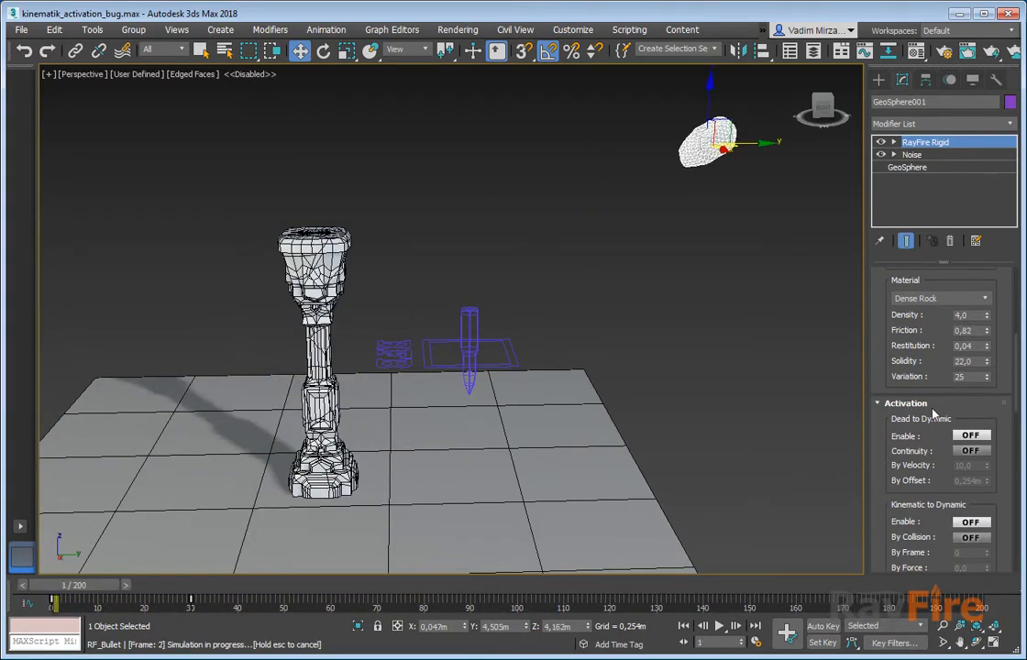
{"action": "scroll", "coordinate": [888, 514], "scroll_direction": "up", "scroll_amount": 4}
{"action": "left_click_drag", "start_coordinate": [888, 513], "coordinate": [918, 340]}
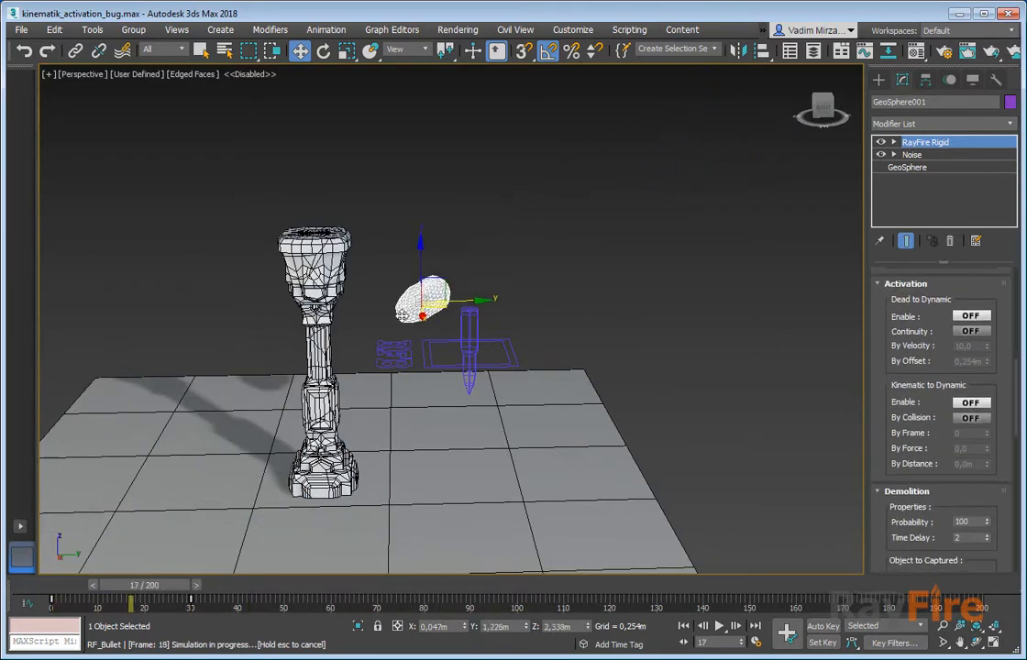
{"action": "left_click_drag", "start_coordinate": [926, 396], "coordinate": [964, 359]}
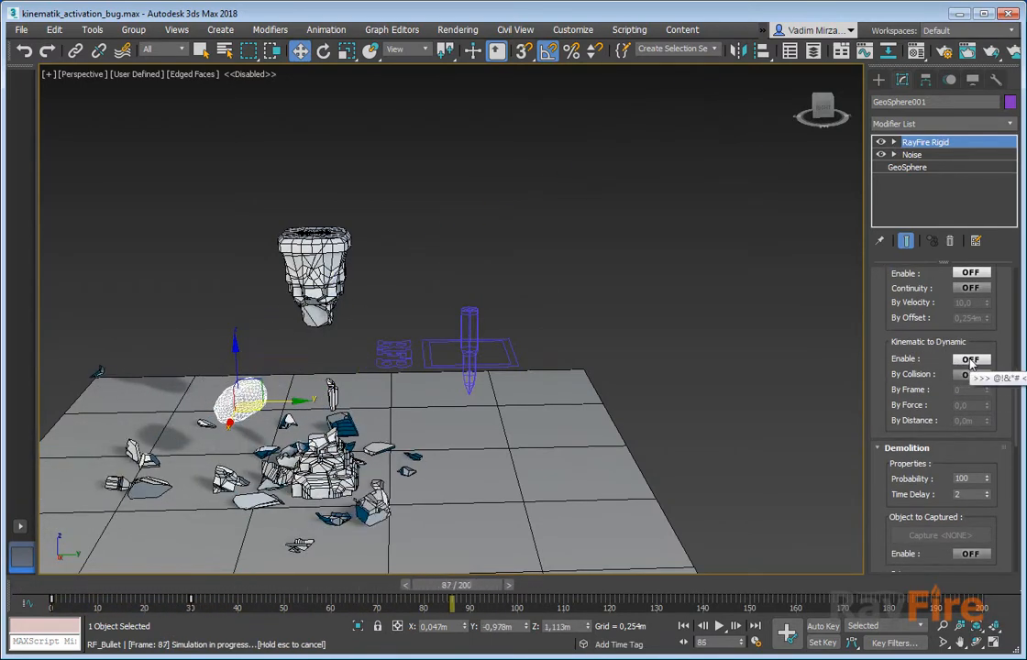
{"action": "left_click", "coordinate": [970, 359]}
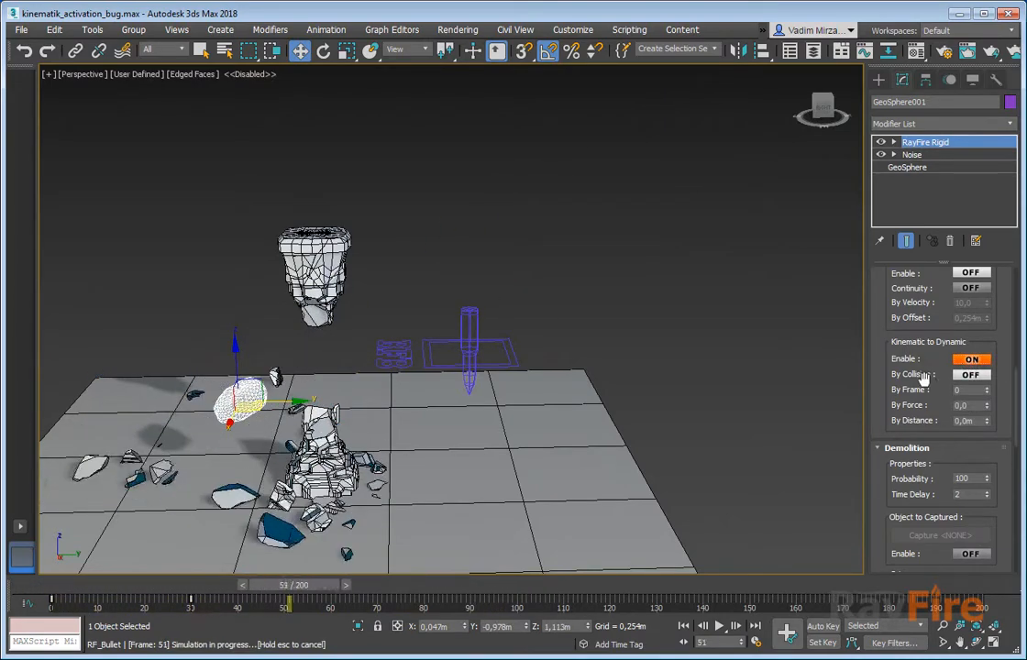
- Turn on By Collision activation for the geosphere and inspect its flight among the debris in the running simulation
{"action": "scroll", "coordinate": [970, 364], "scroll_direction": "down", "scroll_amount": 2}
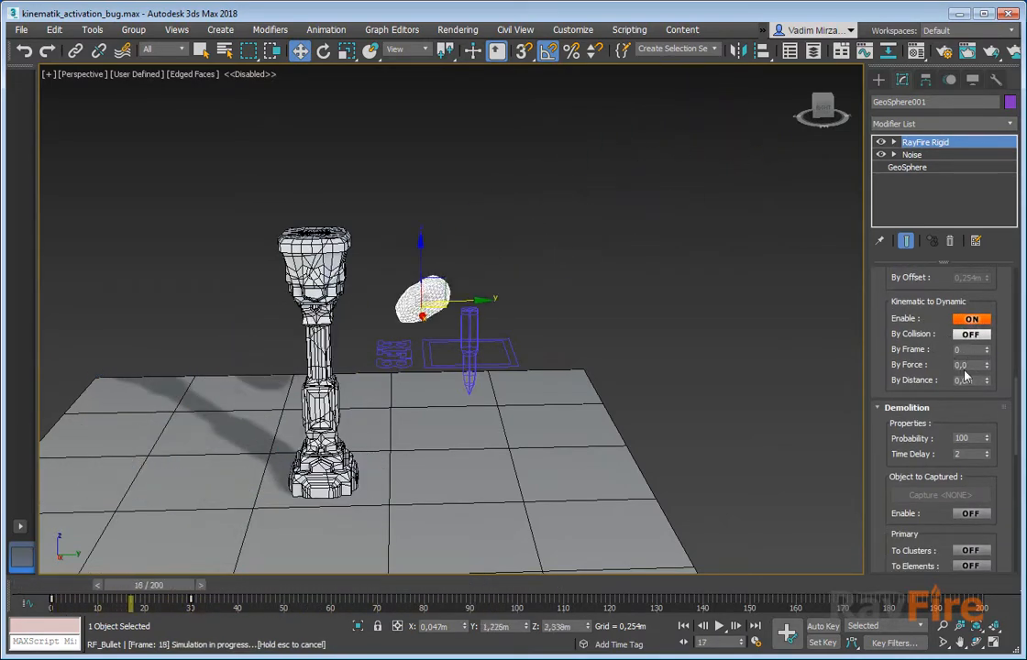
{"action": "scroll", "coordinate": [356, 344], "scroll_direction": "up", "scroll_amount": 3}
{"action": "middle_click_drag", "start_coordinate": [366, 327], "coordinate": [386, 273]}
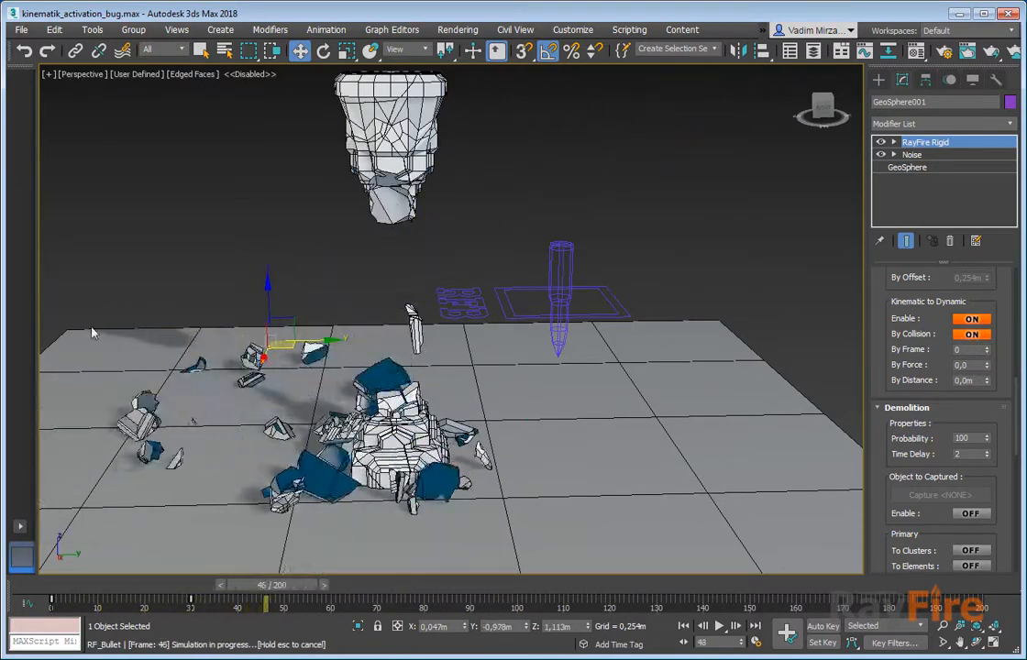
{"action": "middle_click_drag", "start_coordinate": [91, 330], "coordinate": [307, 286]}
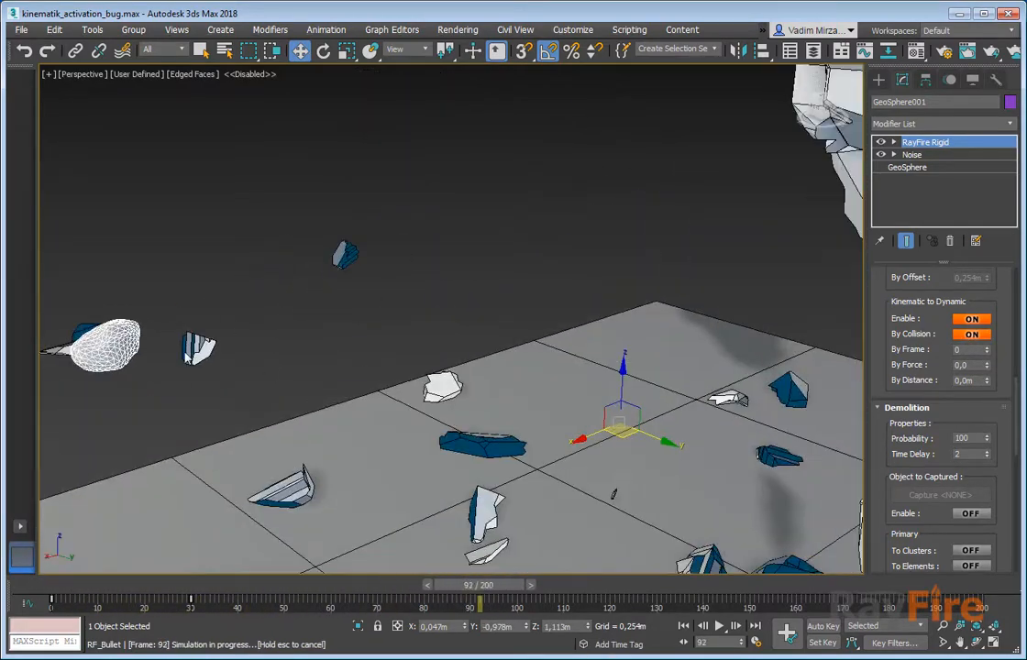
{"action": "scroll", "coordinate": [232, 368], "scroll_direction": "down", "scroll_amount": 4}
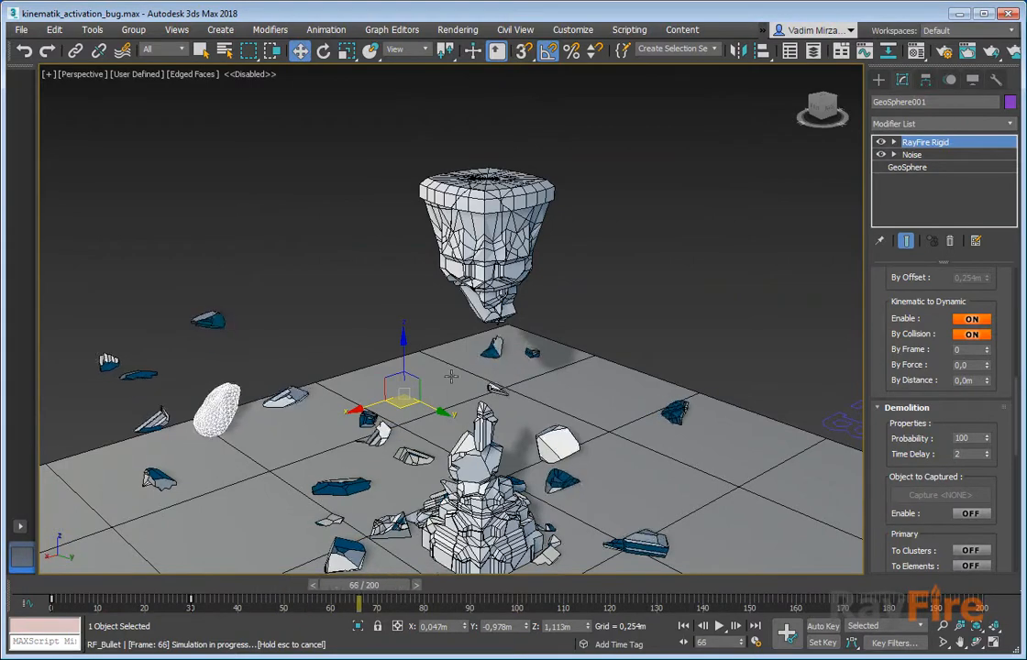
- Turn off By Collision activation and set the geosphere's By Frame activation to 50
{"action": "left_click", "coordinate": [973, 335]}
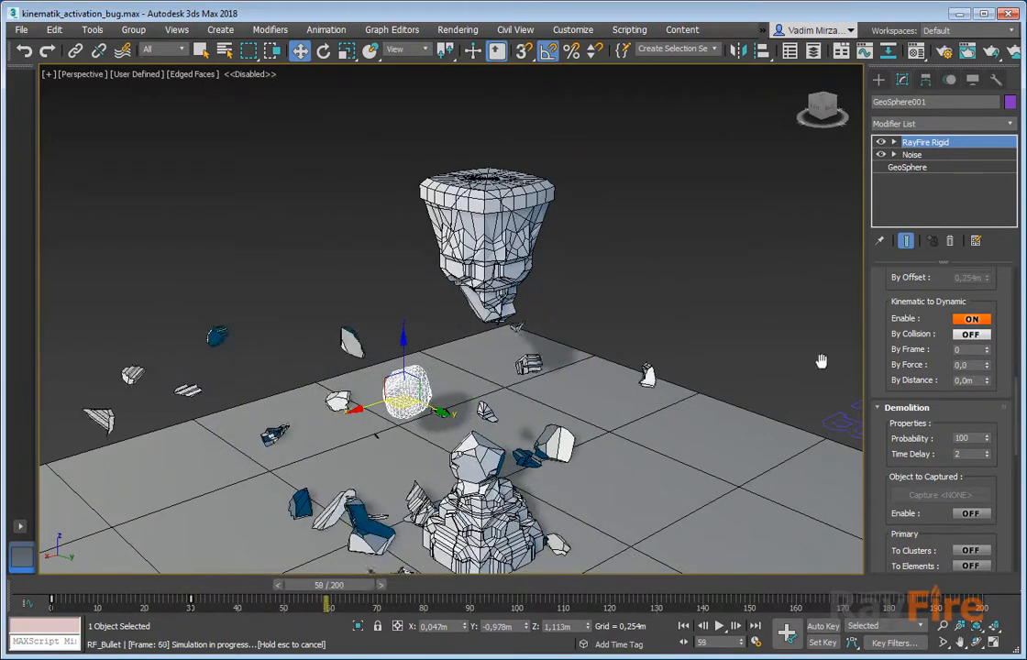
{"action": "middle_click_drag", "start_coordinate": [230, 358], "coordinate": [376, 353], "text": "alt"}
{"action": "left_click_drag", "start_coordinate": [970, 350], "coordinate": [840, 354]}
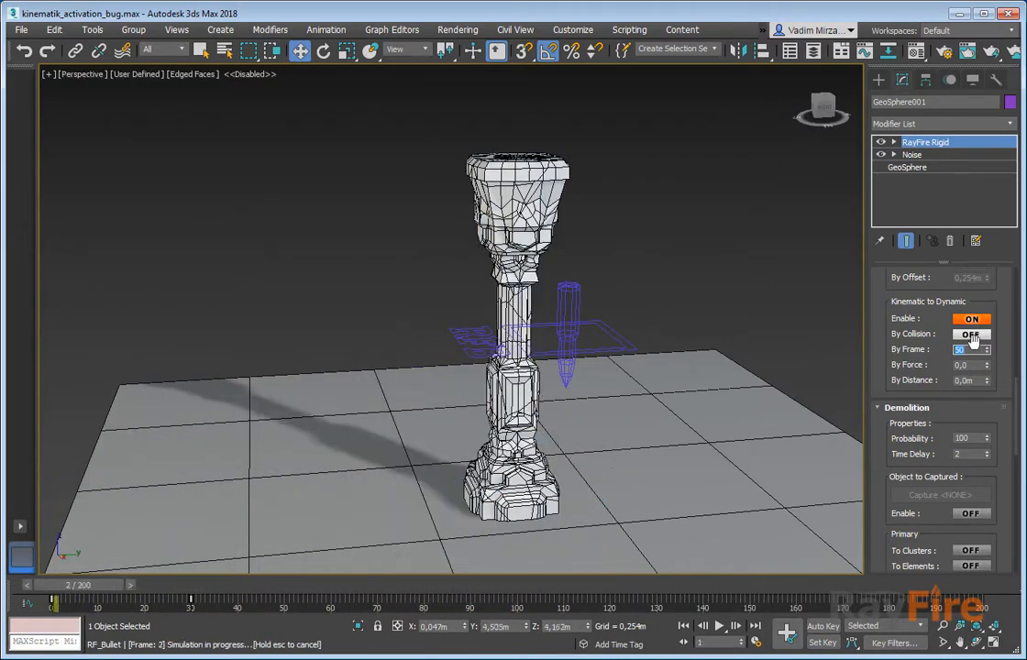
- Try the geosphere's By Frame activation at 30, 13 and 15, finally resetting it to 0
{"action": "left_click_drag", "start_coordinate": [987, 352], "coordinate": [989, 356]}
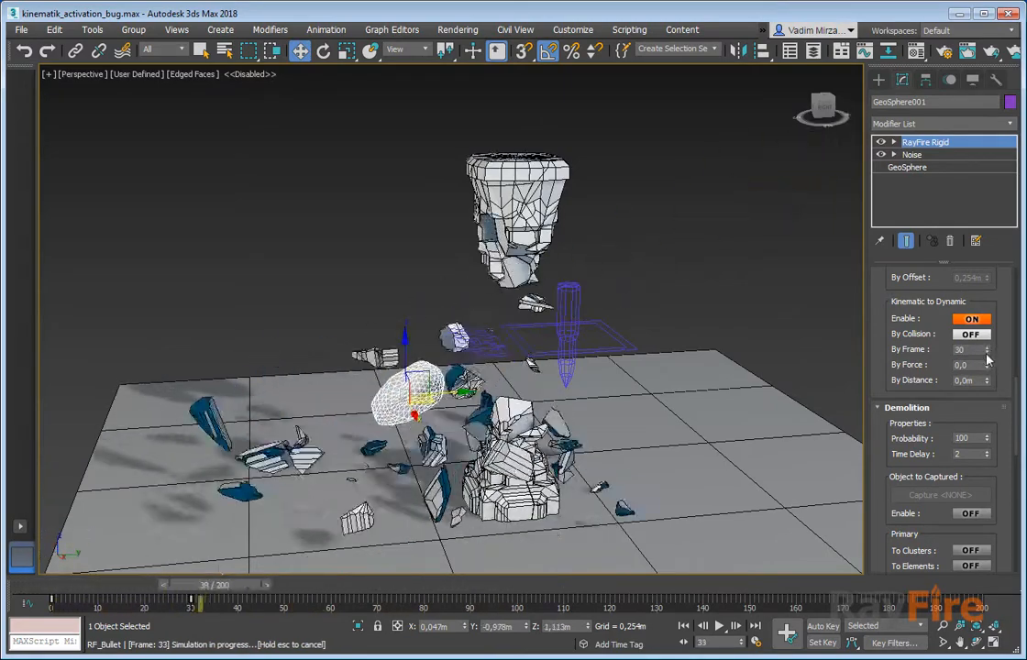
{"action": "left_click", "coordinate": [987, 350]}
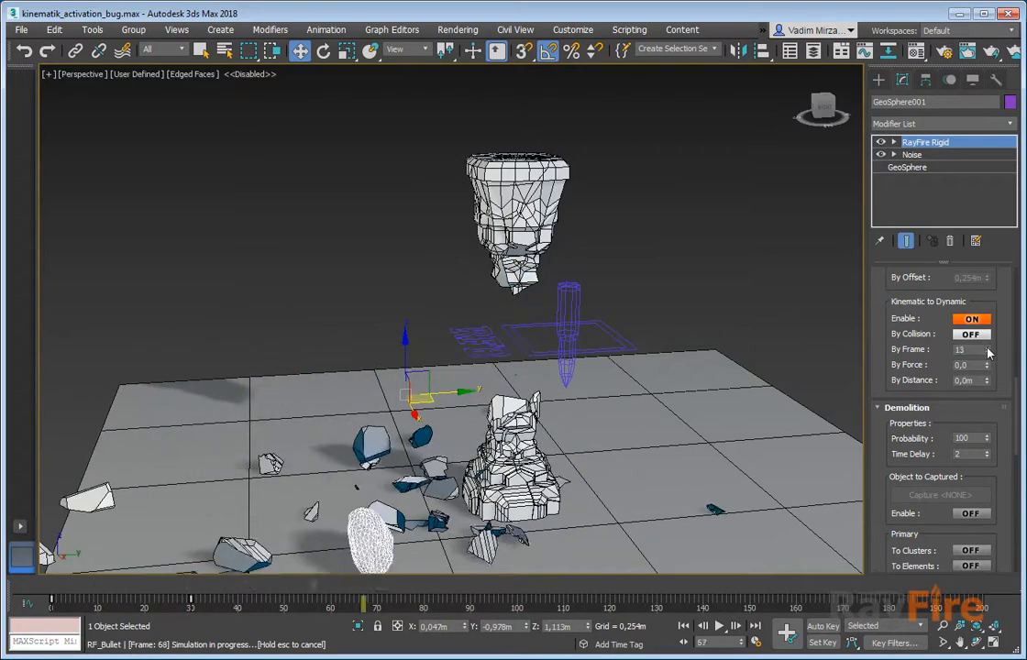
{"action": "left_click", "coordinate": [987, 352]}
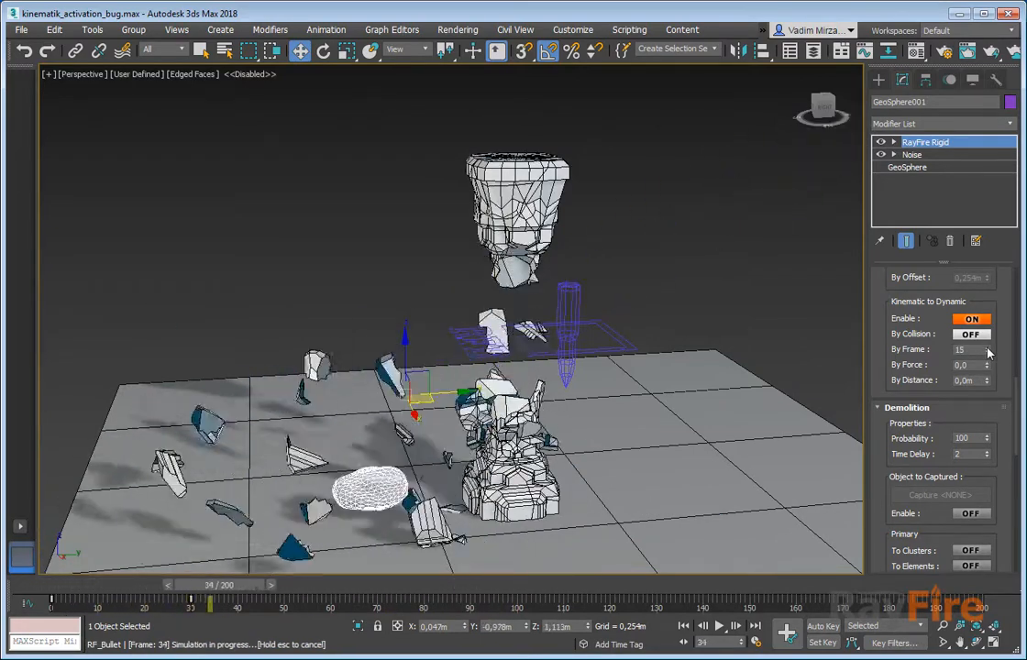
{"action": "left_click", "coordinate": [987, 352]}
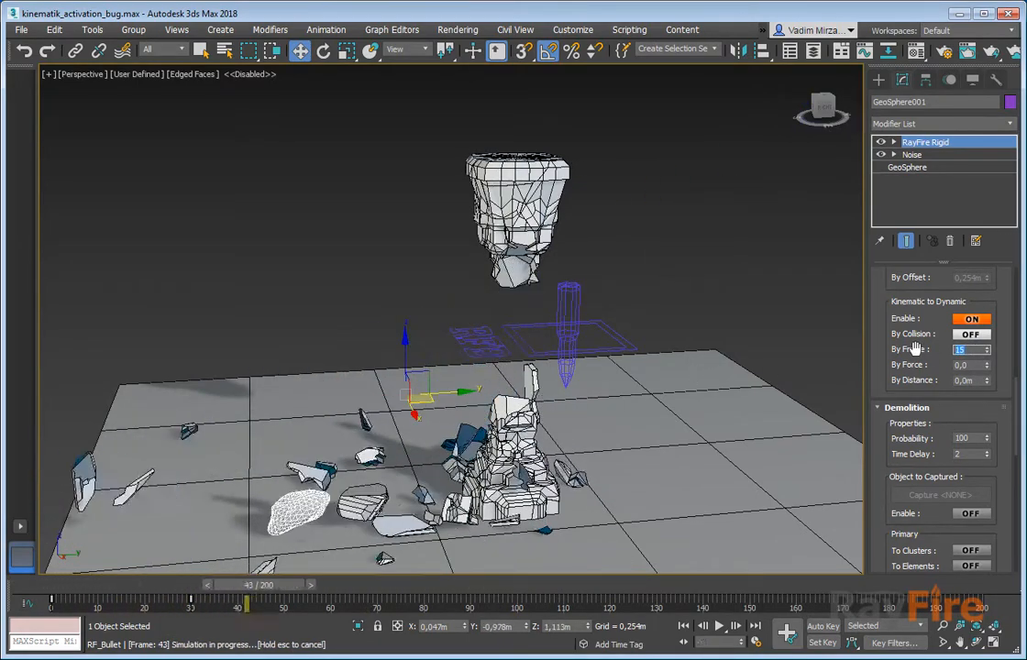
{"action": "middle_click_drag", "start_coordinate": [344, 476], "coordinate": [320, 416]}
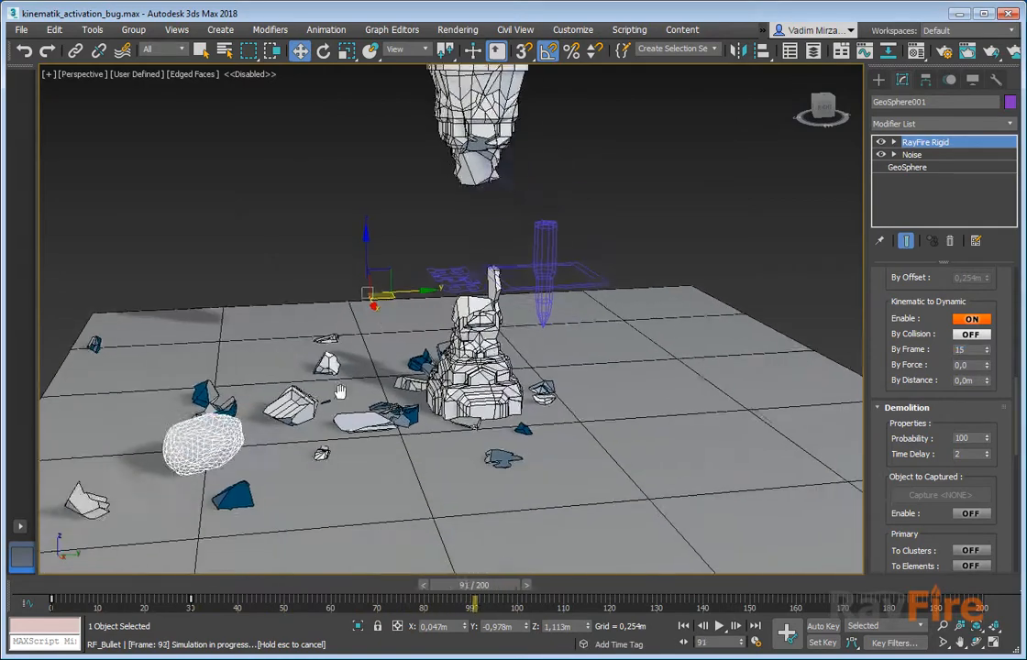
{"action": "right_click", "coordinate": [987, 350]}
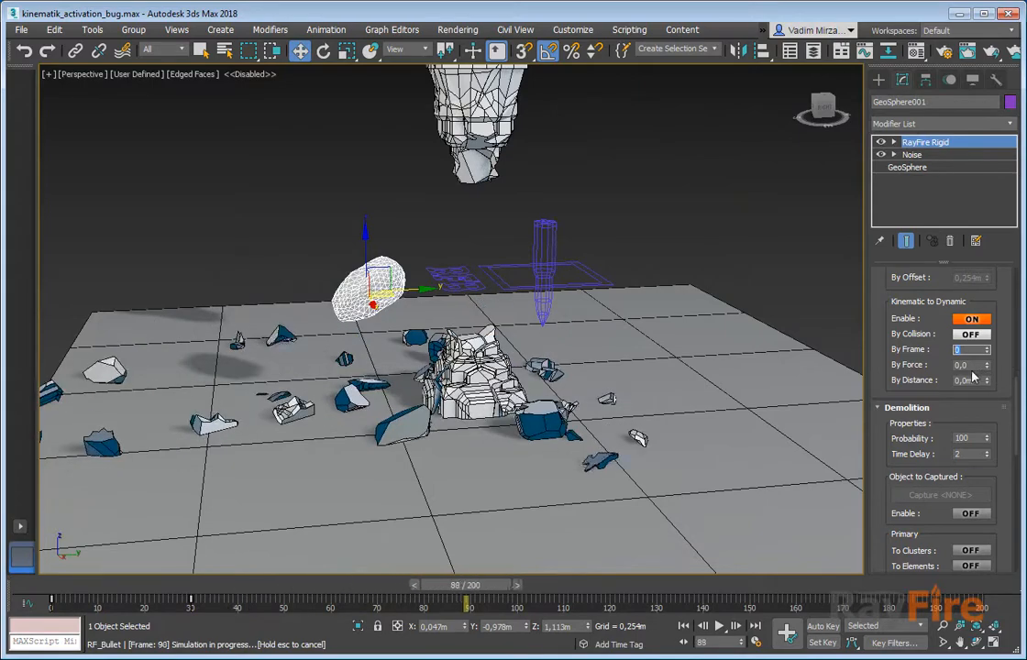
{"action": "middle_click_drag", "start_coordinate": [587, 353], "coordinate": [404, 391]}
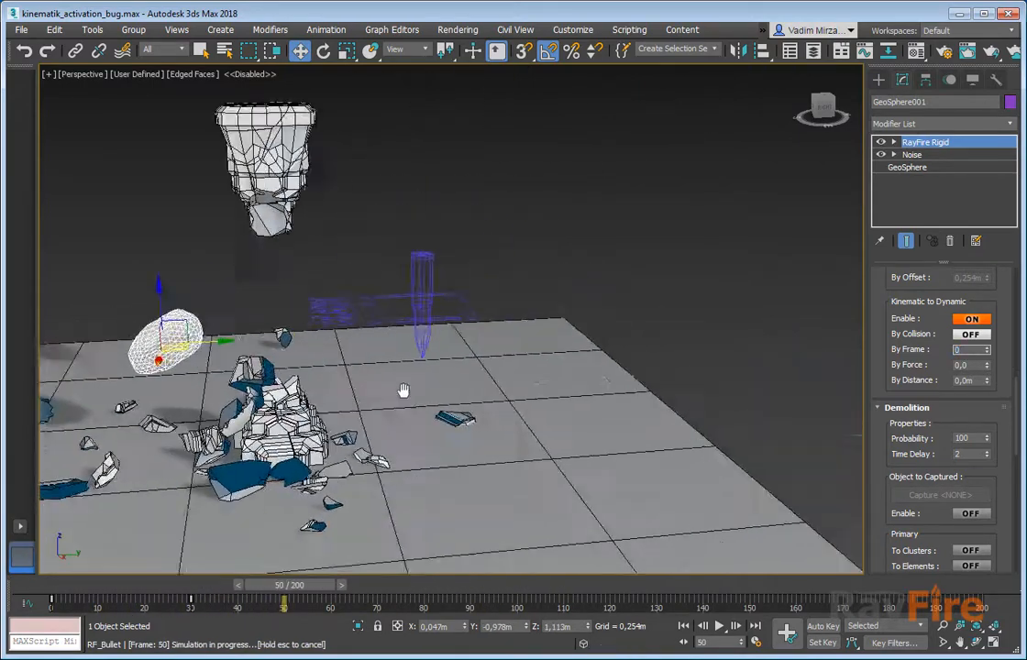
- Move the spherical Wind space warp from in front of the floor to the base of the column
{"action": "scroll", "coordinate": [403, 390], "scroll_direction": "down", "scroll_amount": 5}
{"action": "left_click", "coordinate": [710, 369]}
{"action": "left_click", "coordinate": [711, 369]}
{"action": "middle_click_drag", "start_coordinate": [711, 368], "coordinate": [689, 463], "text": "alt"}
{"action": "left_click_drag", "start_coordinate": [700, 471], "coordinate": [427, 260]}
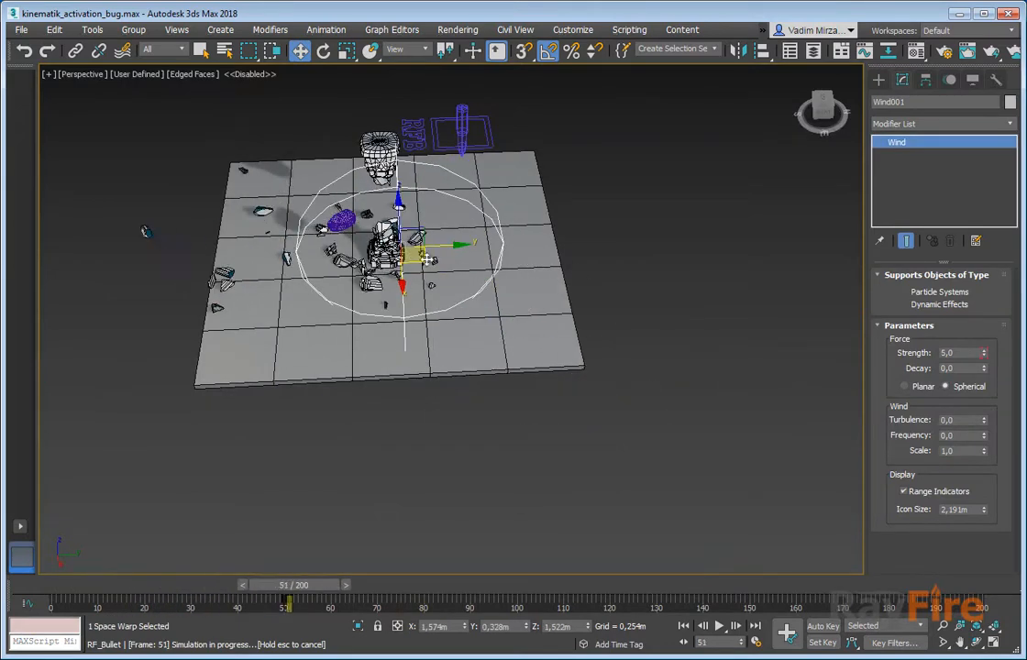
- Add the Wind space warp to the RF_Bullet helper's supporting objects
{"action": "left_click", "coordinate": [462, 134]}
{"action": "scroll", "coordinate": [919, 483], "scroll_direction": "down", "scroll_amount": 7}
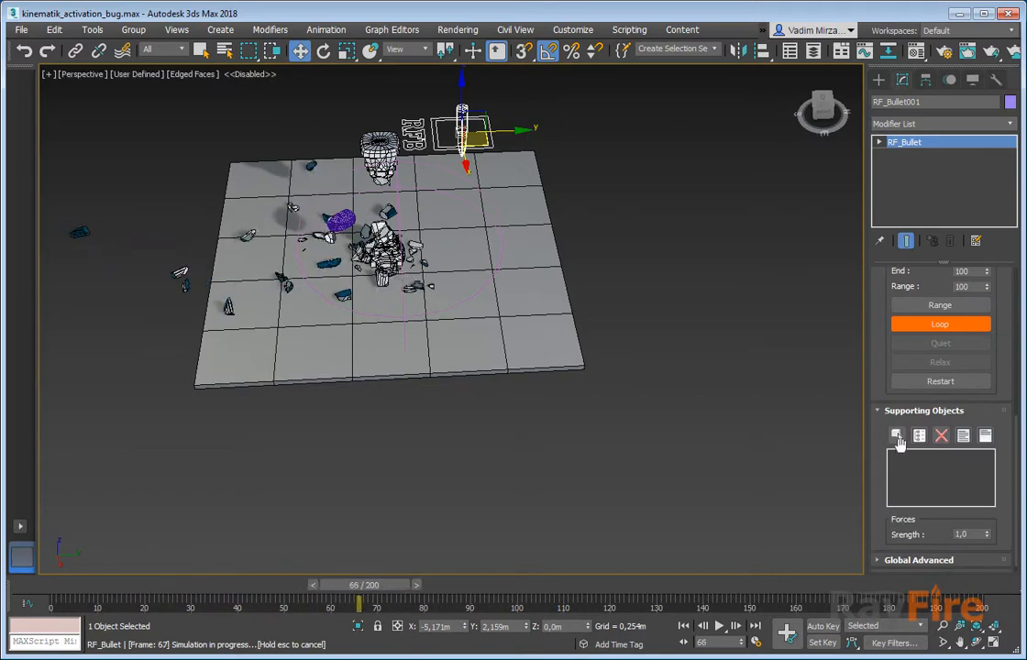
{"action": "left_click", "coordinate": [895, 442]}
{"action": "middle_click_drag", "start_coordinate": [505, 276], "coordinate": [464, 316], "text": "alt"}
{"action": "left_click", "coordinate": [454, 325]}
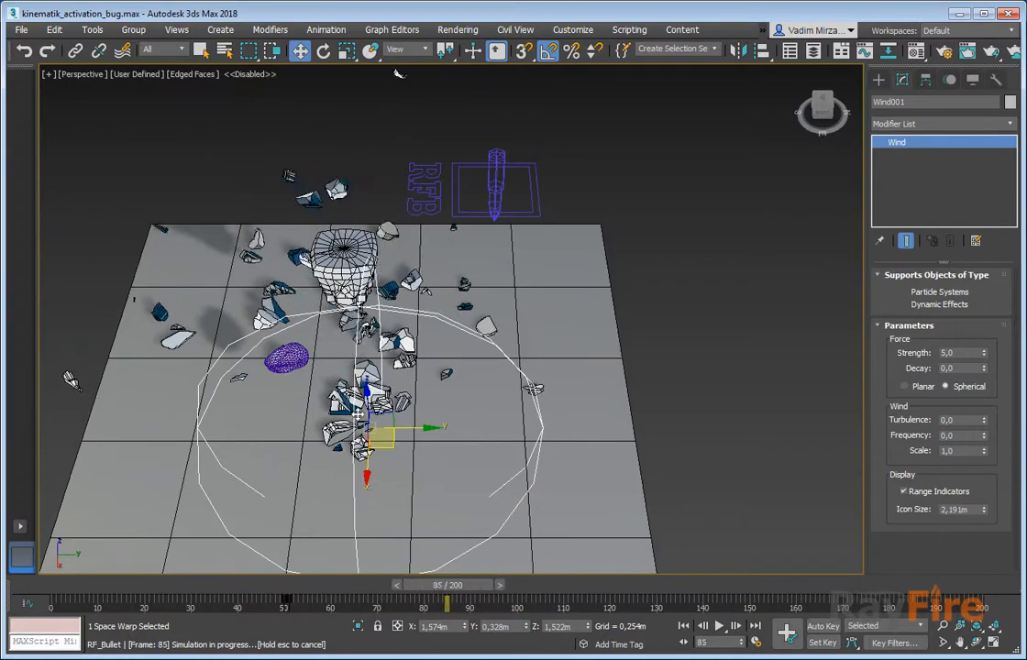
- Try the geosphere's By Force activation at 3.0 and 1.0, then reset it to 0
{"action": "key", "text": "Escape"}
{"action": "scroll", "coordinate": [357, 415], "scroll_direction": "up", "scroll_amount": 3}
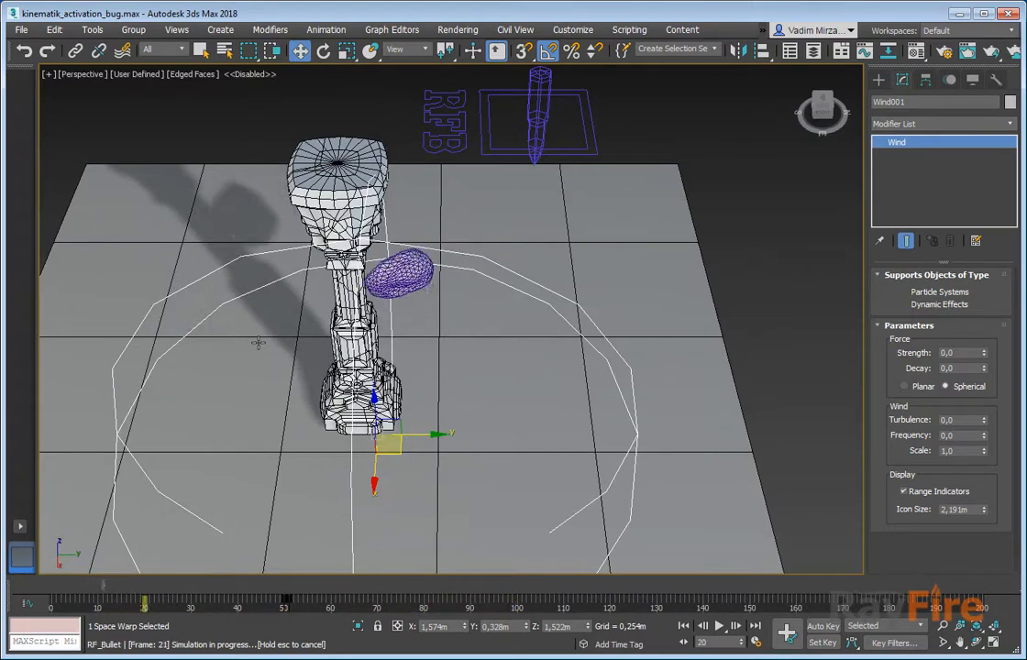
{"action": "left_click", "coordinate": [260, 339]}
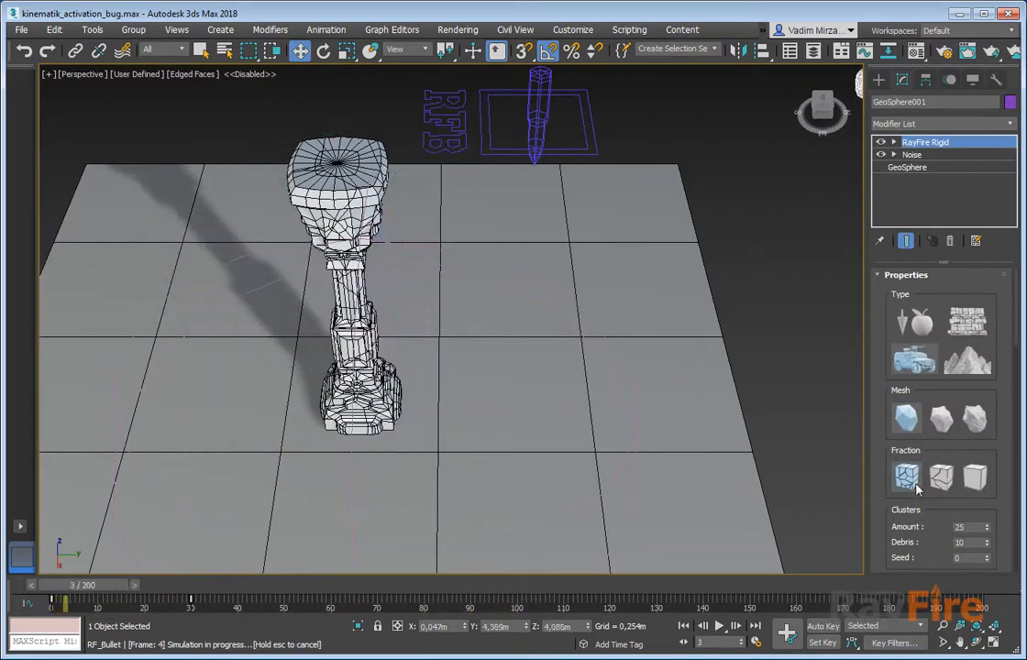
{"action": "scroll", "coordinate": [967, 468], "scroll_direction": "down", "scroll_amount": 4}
{"action": "scroll", "coordinate": [967, 468], "scroll_direction": "down", "scroll_amount": 5}
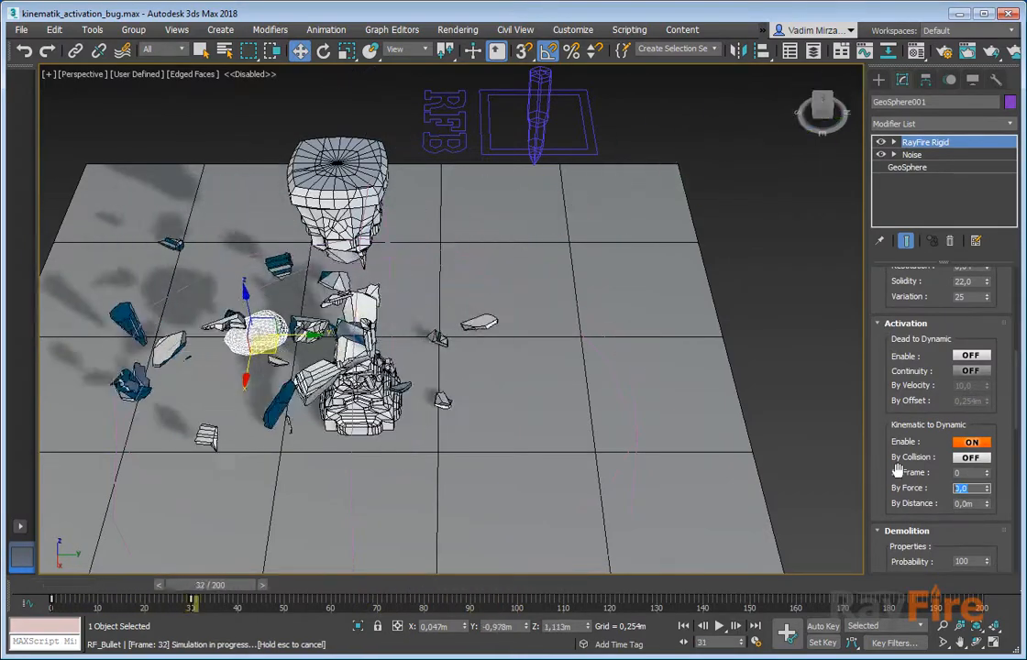
{"action": "type", "text": "1"}
{"action": "key", "text": "Return"}
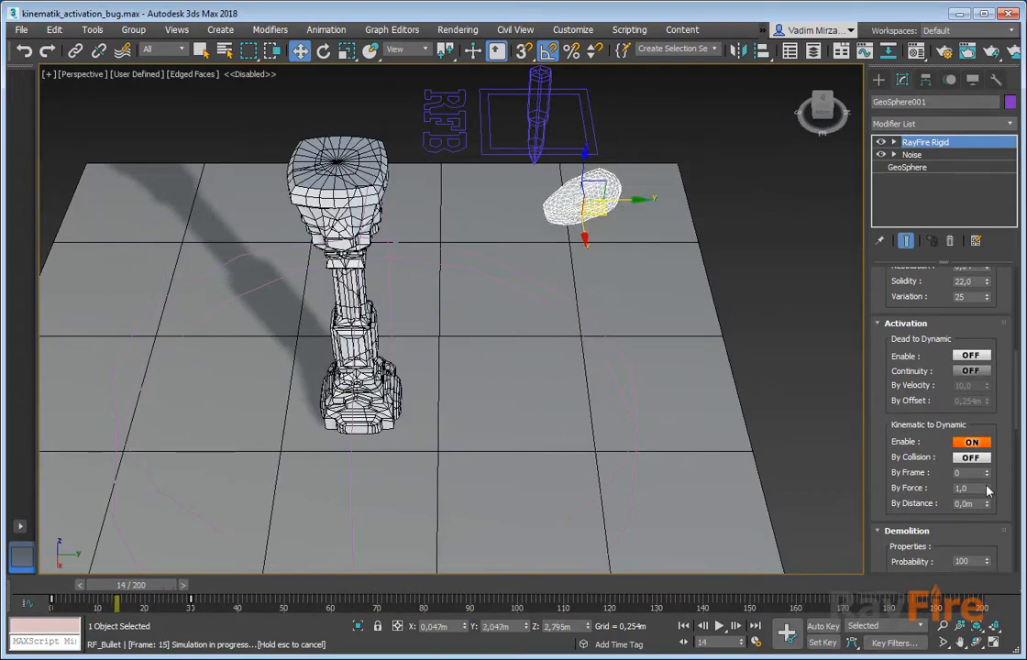
{"action": "right_click", "coordinate": [987, 490]}
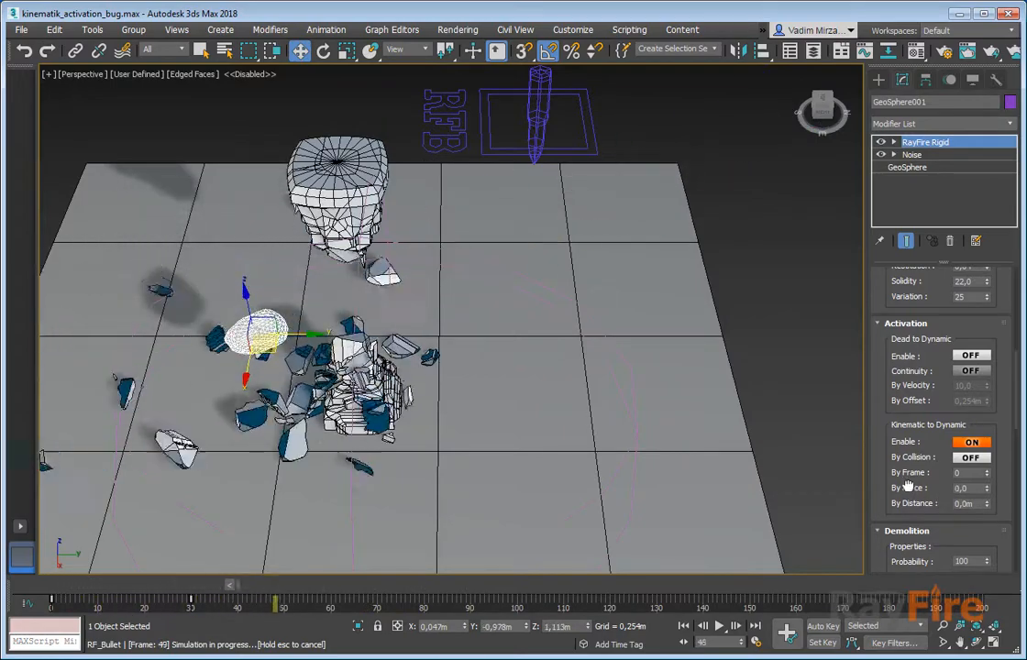
{"action": "left_click_drag", "start_coordinate": [910, 484], "coordinate": [912, 438]}
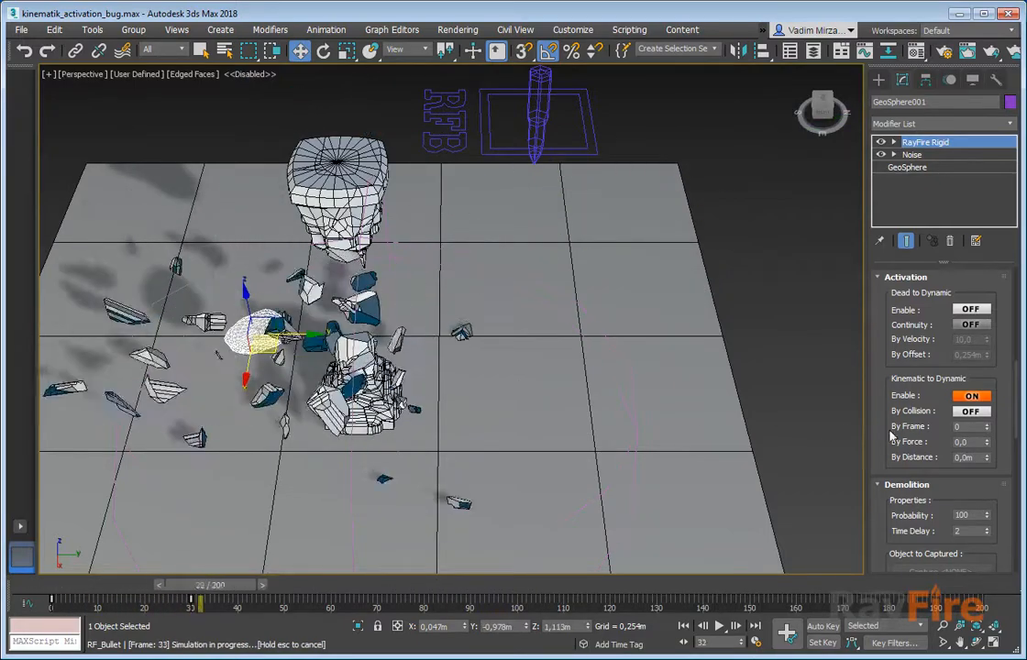
- Set the geosphere's By Distance activation to 1.0 m and view the running simulation from a lower angle
{"action": "left_click_drag", "start_coordinate": [975, 457], "coordinate": [896, 449]}
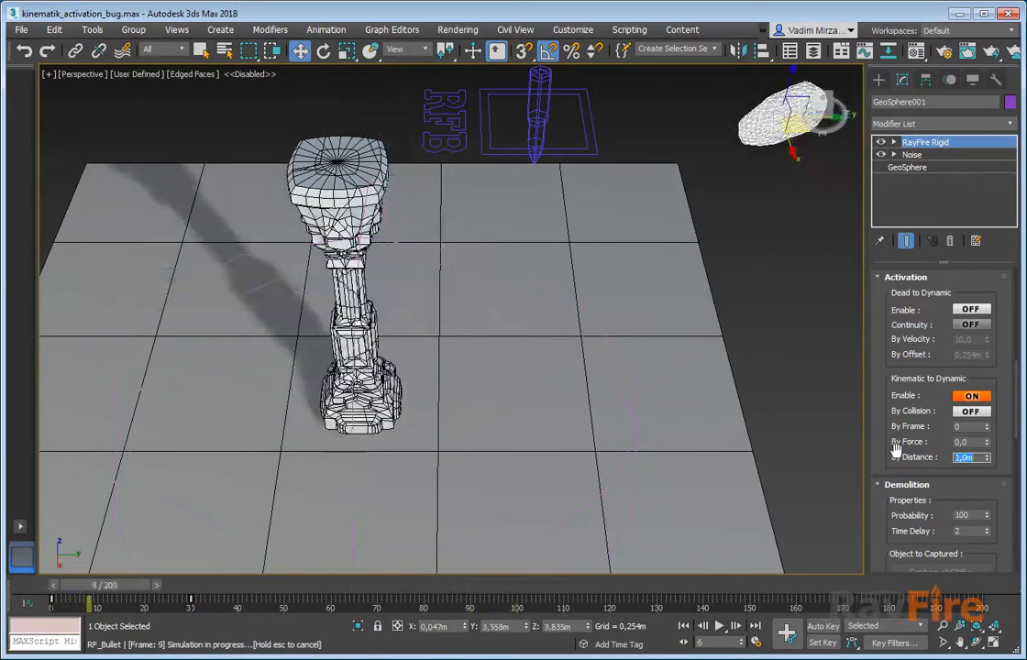
{"action": "type", "text": "1"}
{"action": "key", "text": "Return"}
{"action": "middle_click_drag", "start_coordinate": [313, 377], "coordinate": [355, 342], "text": "alt"}
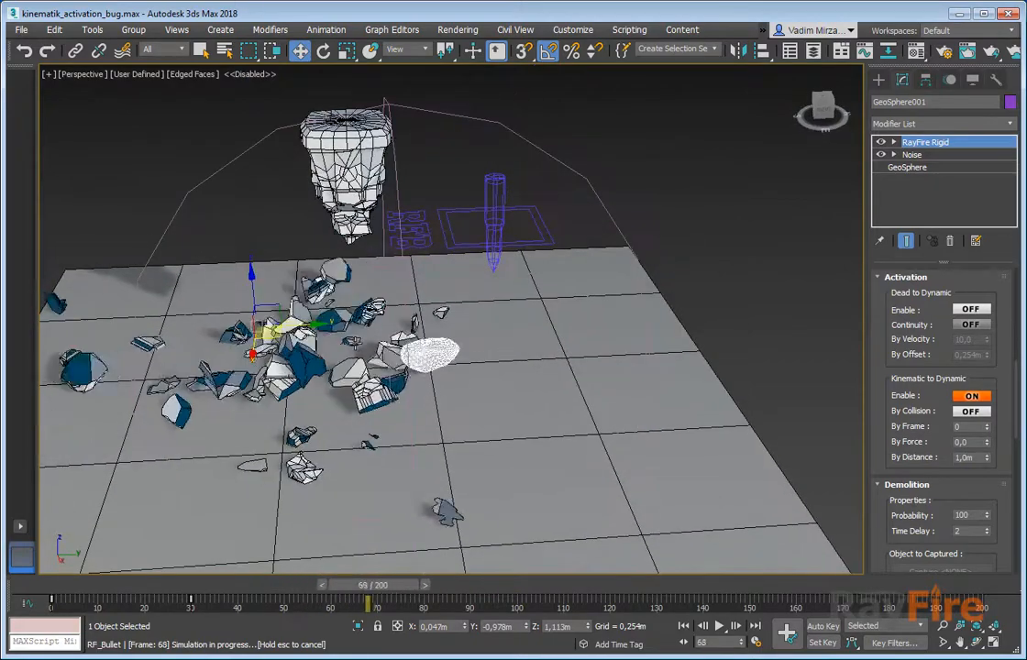
- Delete the Wind space warp around the column
{"action": "left_click", "coordinate": [520, 140]}
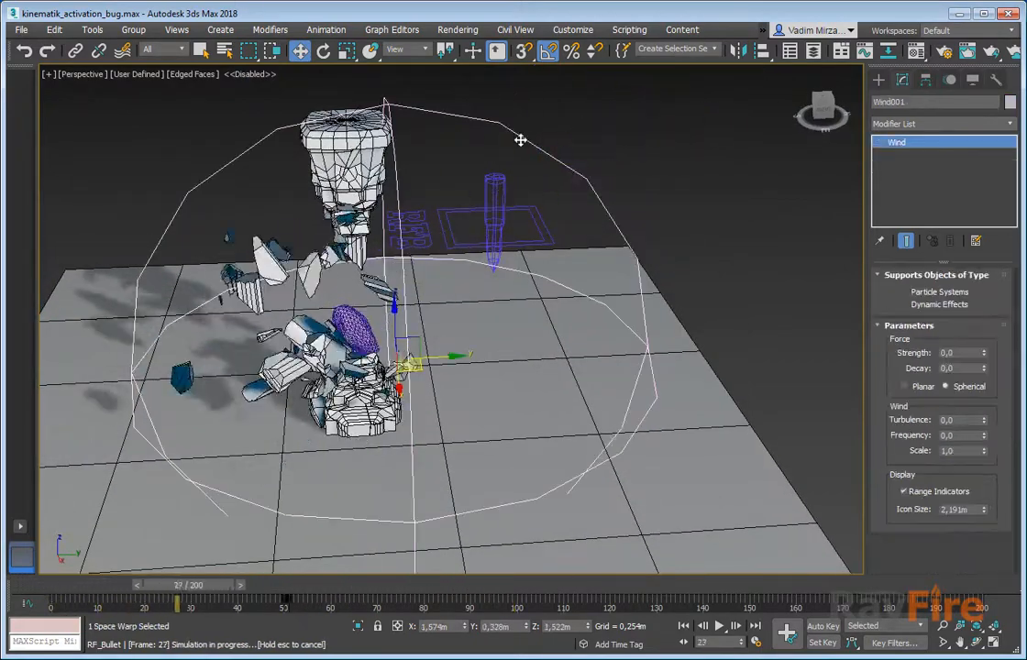
{"action": "key", "text": "Delete"}
{"action": "middle_click_drag", "start_coordinate": [413, 235], "coordinate": [451, 244]}
{"action": "middle_click_drag", "start_coordinate": [403, 374], "coordinate": [380, 346], "text": "alt"}
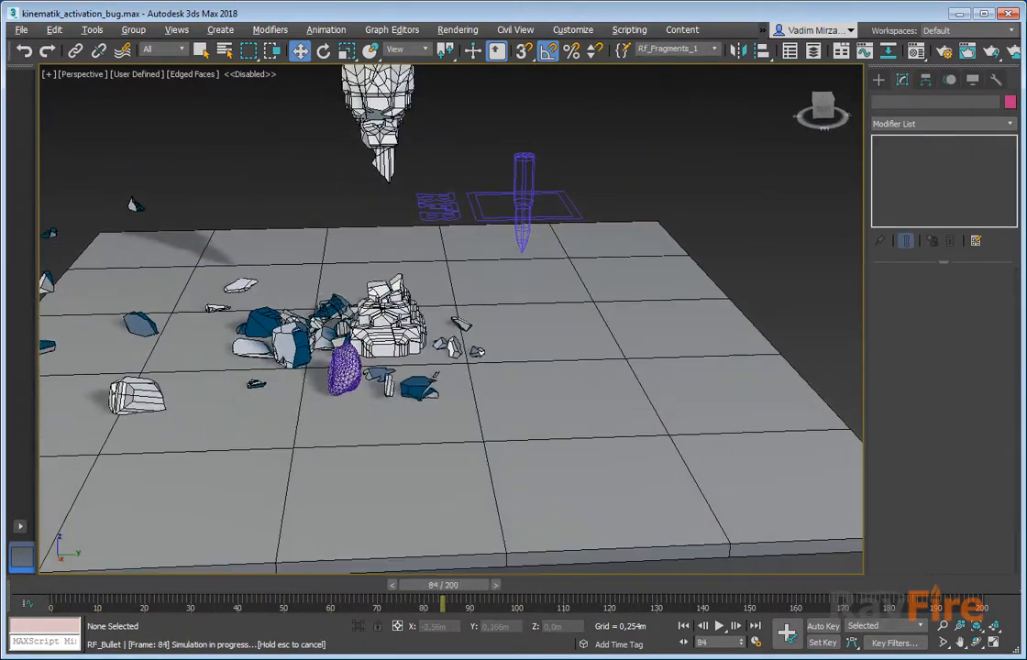
- Reselect the geosphere and raise its By Distance activation to 2.0 m, then 3 m
{"action": "left_click", "coordinate": [464, 371]}
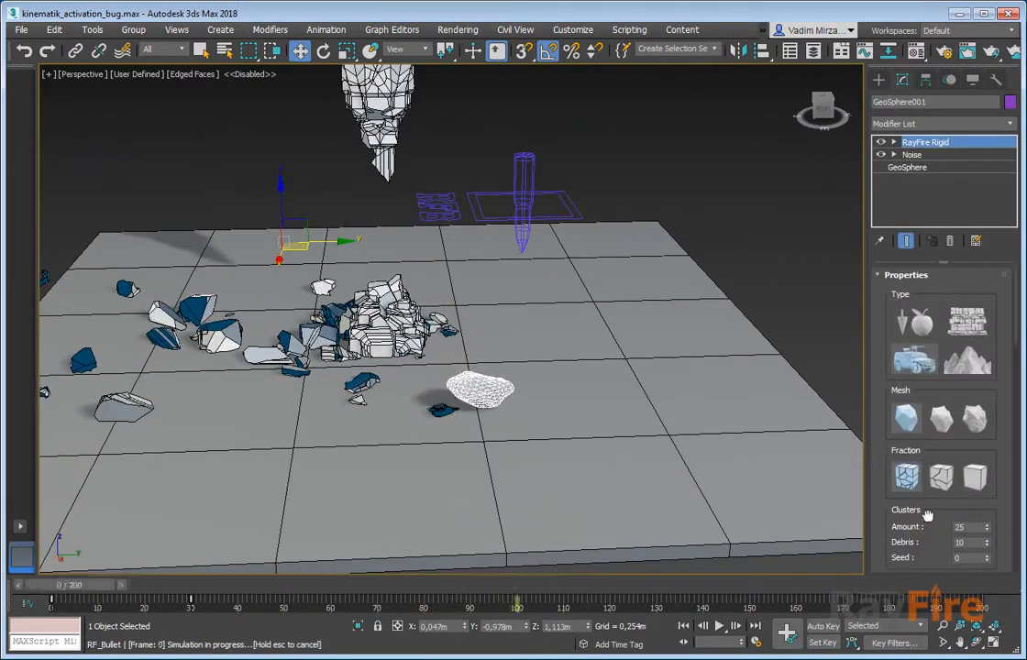
{"action": "scroll", "coordinate": [926, 516], "scroll_direction": "down", "scroll_amount": 10}
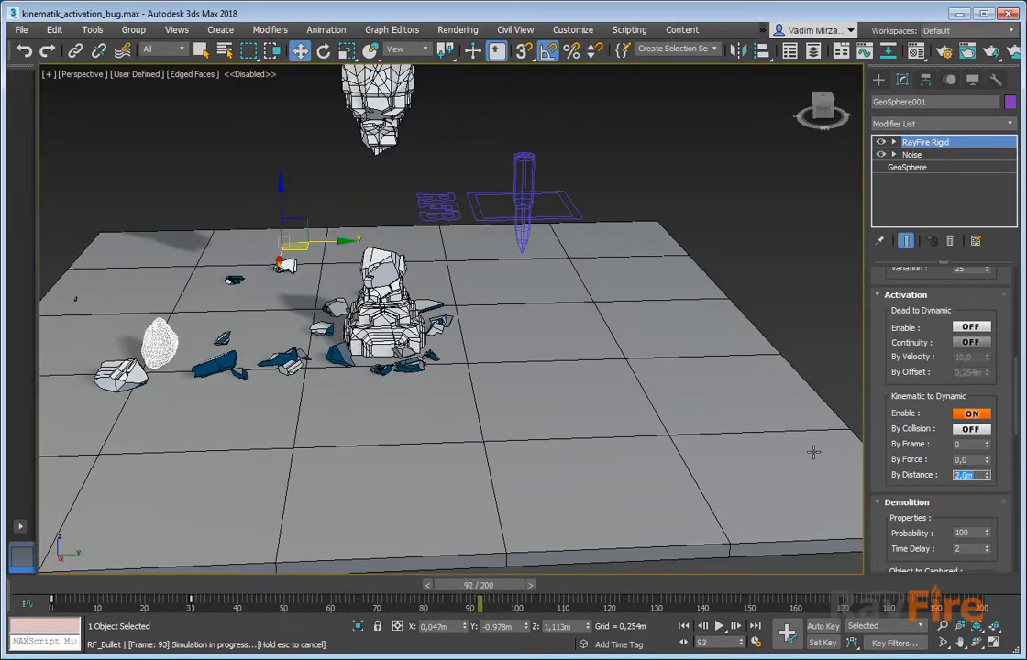
{"action": "type", "text": "3"}
{"action": "key", "text": "Return"}
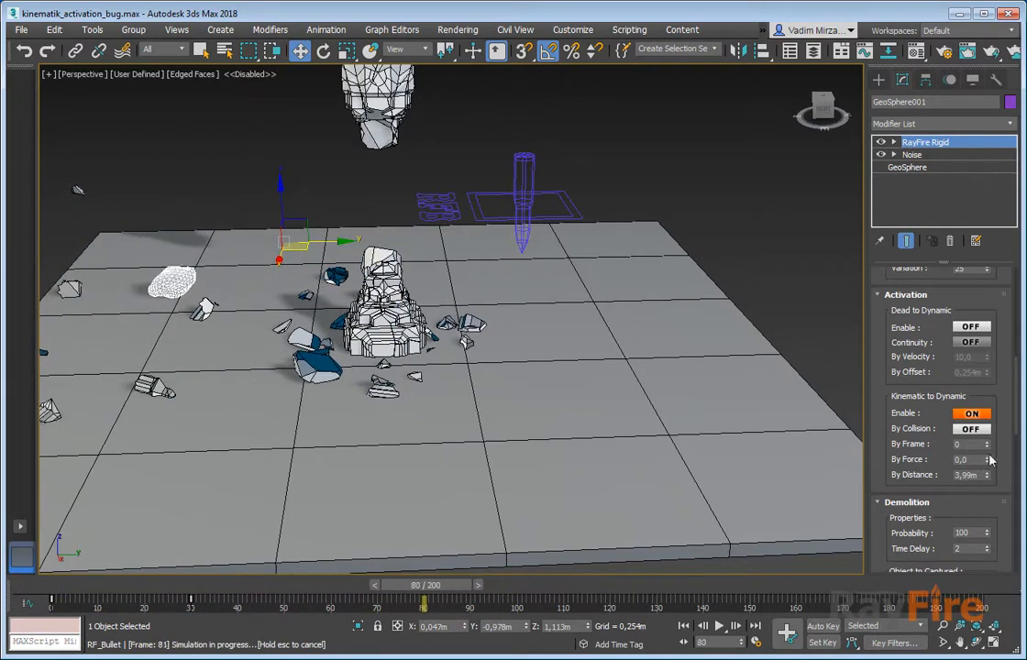
- Adjust the geosphere's By Distance activation through 7.487 m and 4.964 m down to 3.187 m
{"action": "left_click_drag", "start_coordinate": [987, 476], "coordinate": [988, 446]}
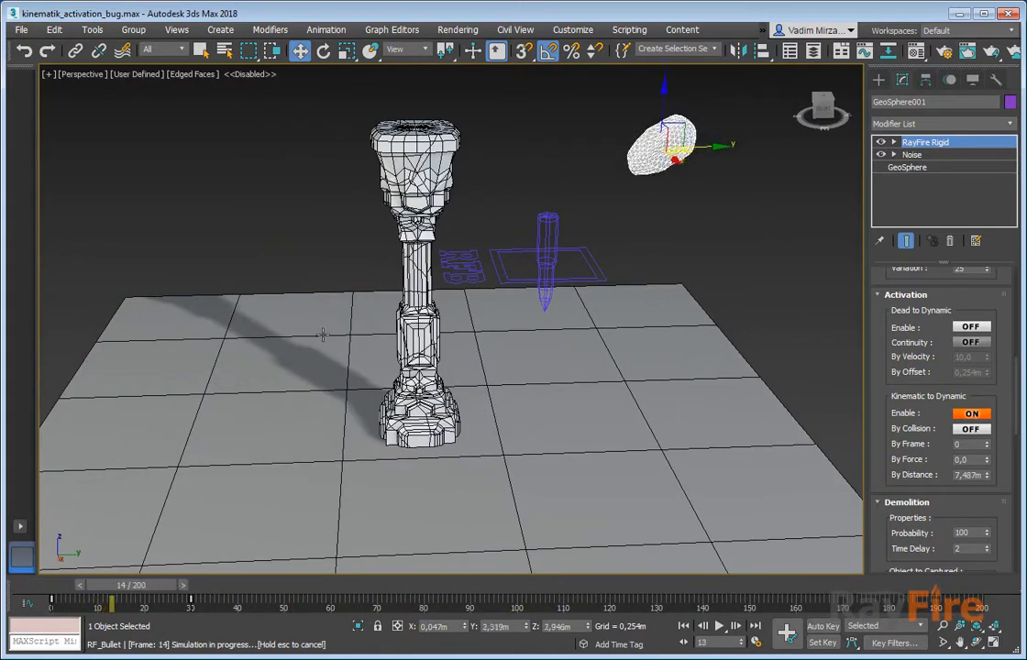
{"action": "left_click_drag", "start_coordinate": [987, 475], "coordinate": [985, 488]}
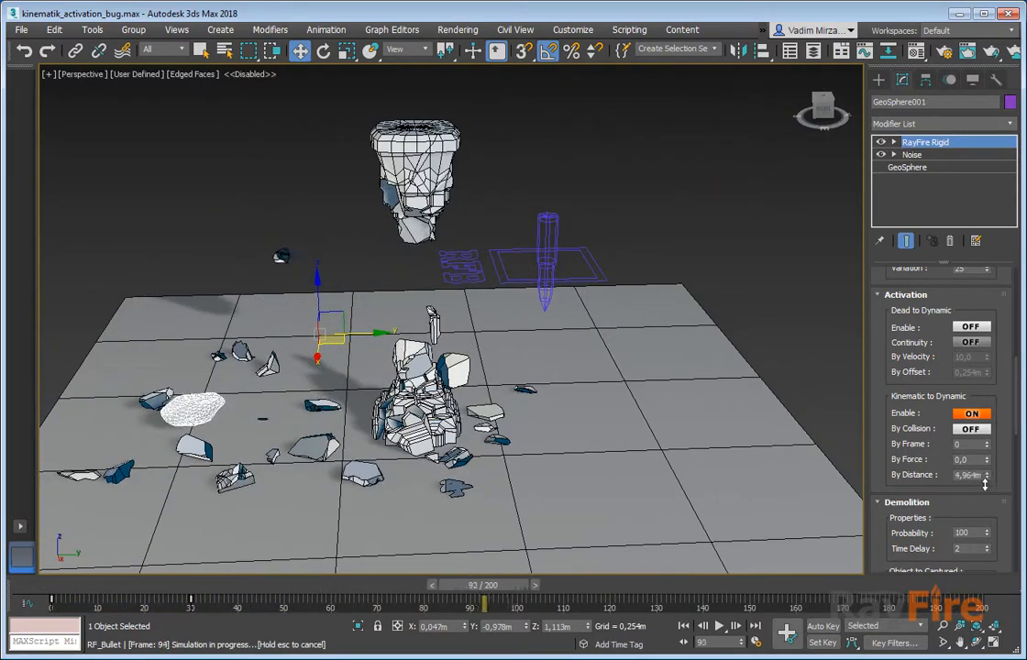
{"action": "left_click_drag", "start_coordinate": [984, 485], "coordinate": [987, 487]}
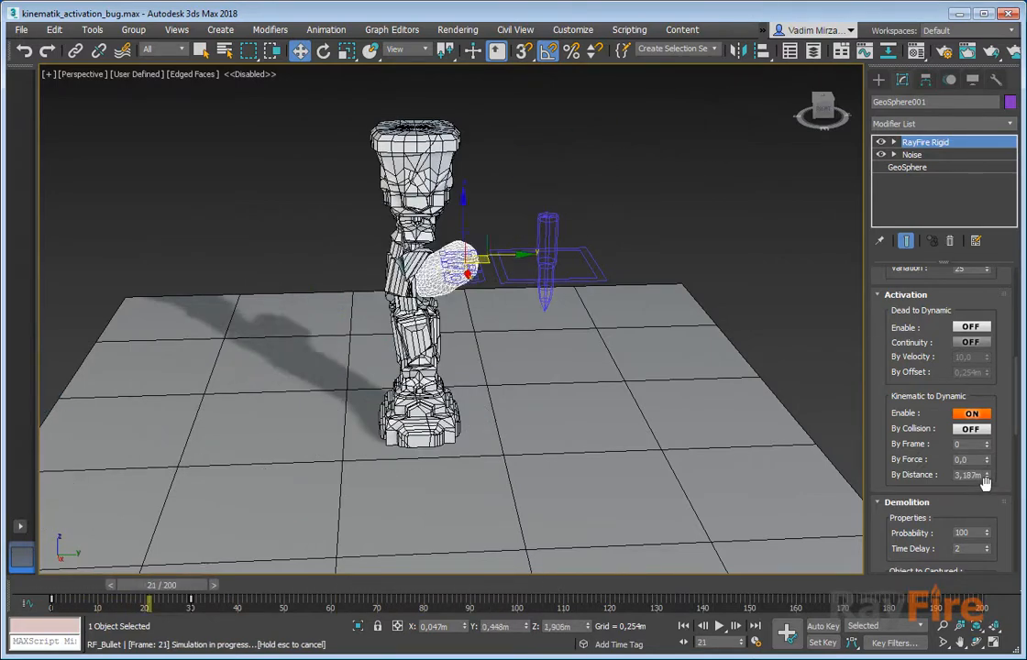
{"action": "scroll", "coordinate": [910, 458], "scroll_direction": "down", "scroll_amount": 1}
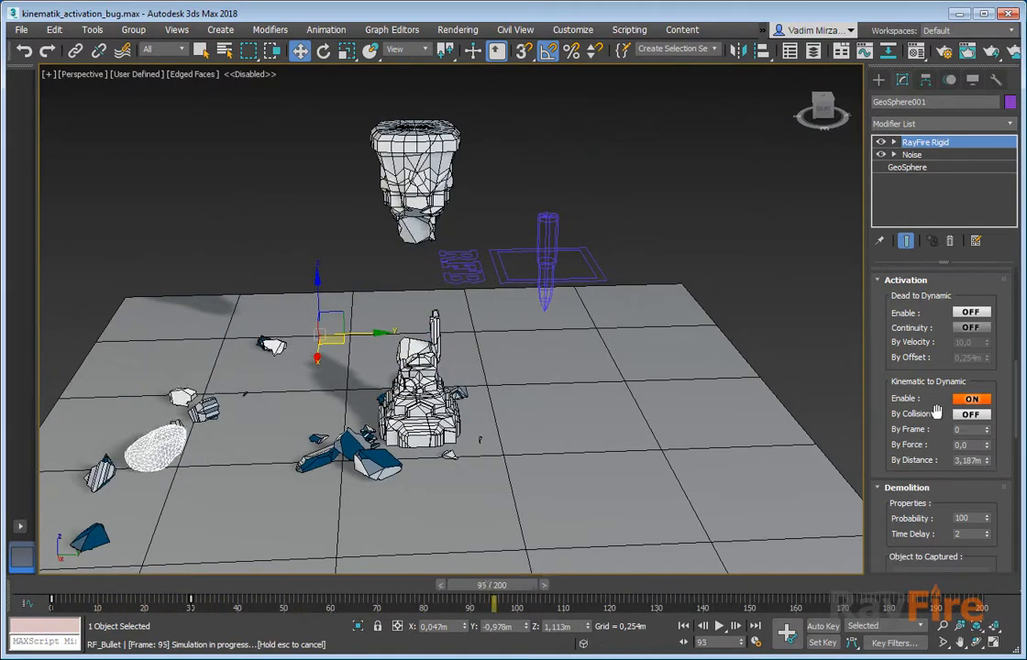